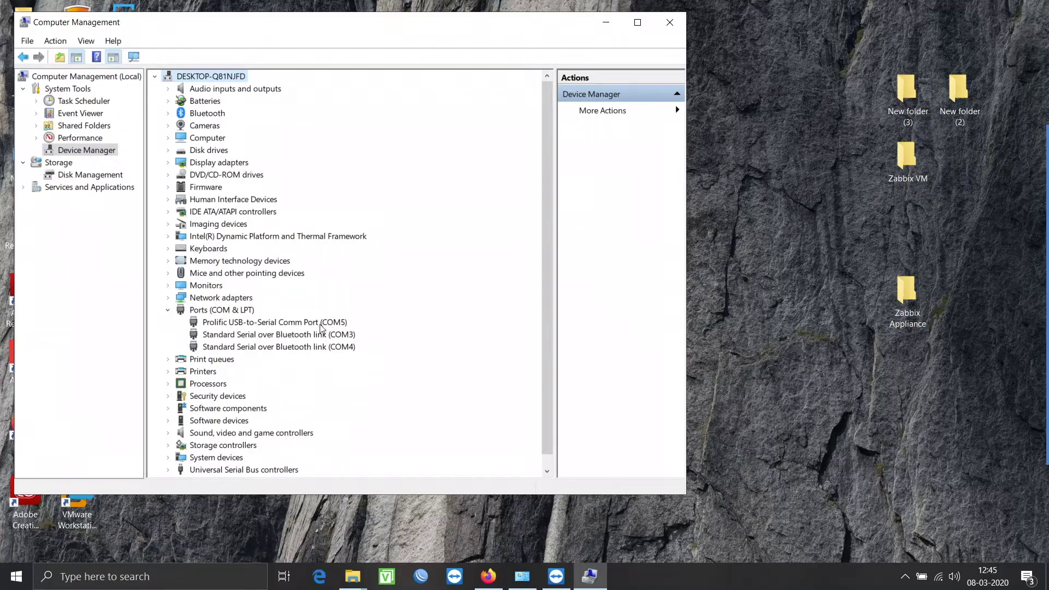
Select the Prolific USB-to-Serial port in Device Manager, close Computer Management, and launch PuTTY
{"action": "left_click", "coordinate": [330, 324]}
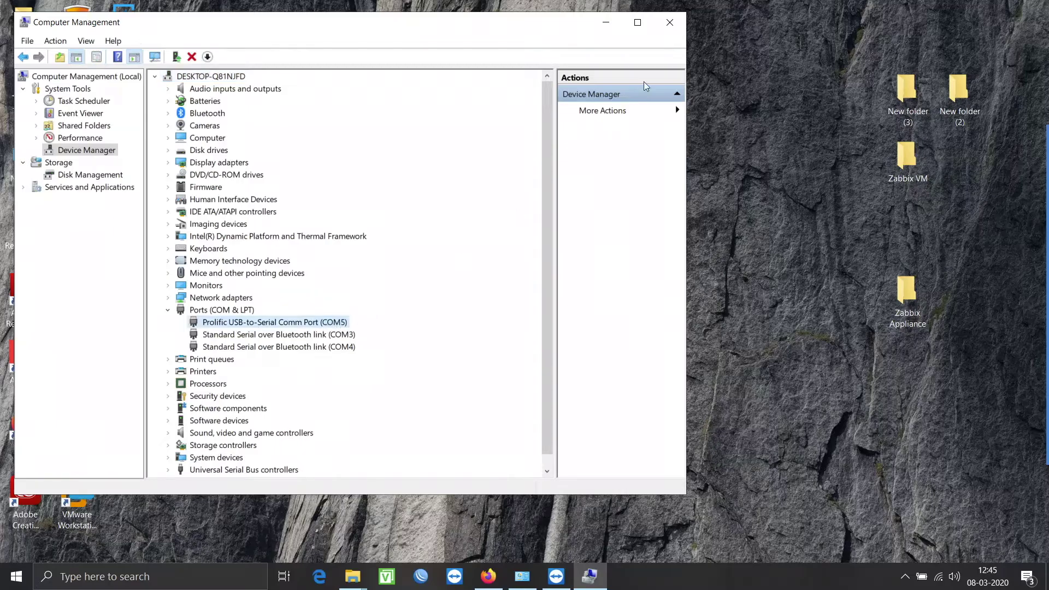
{"action": "left_click", "coordinate": [670, 24]}
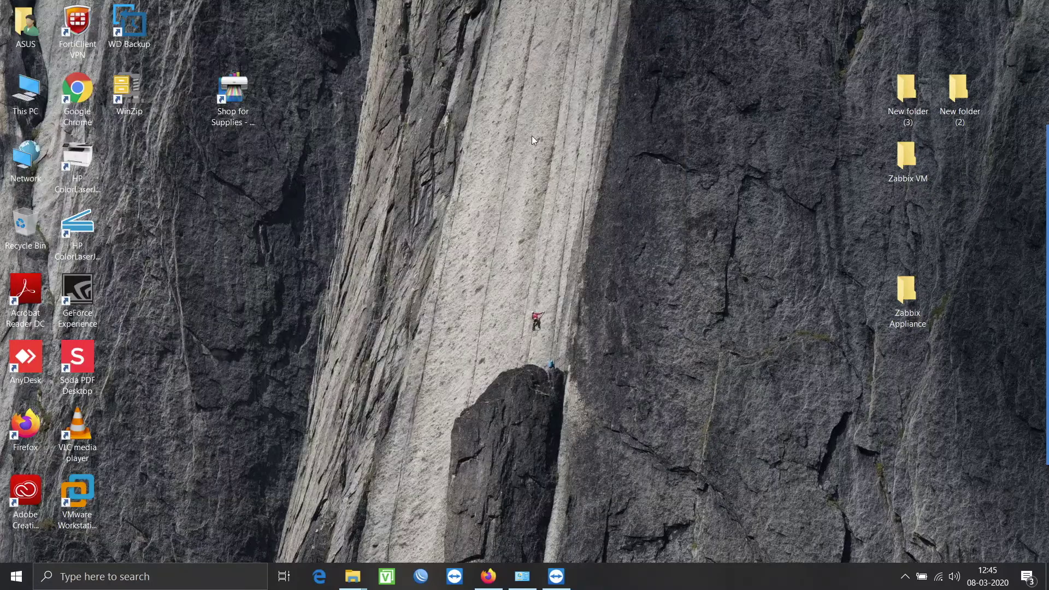
{"action": "left_click", "coordinate": [172, 581]}
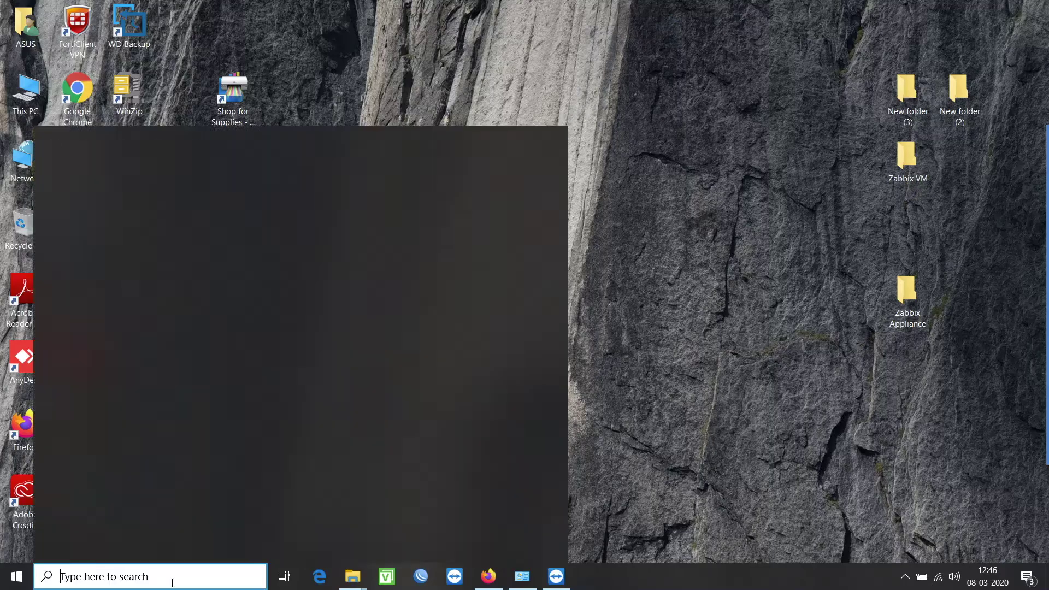
{"action": "type", "text": "putty"}
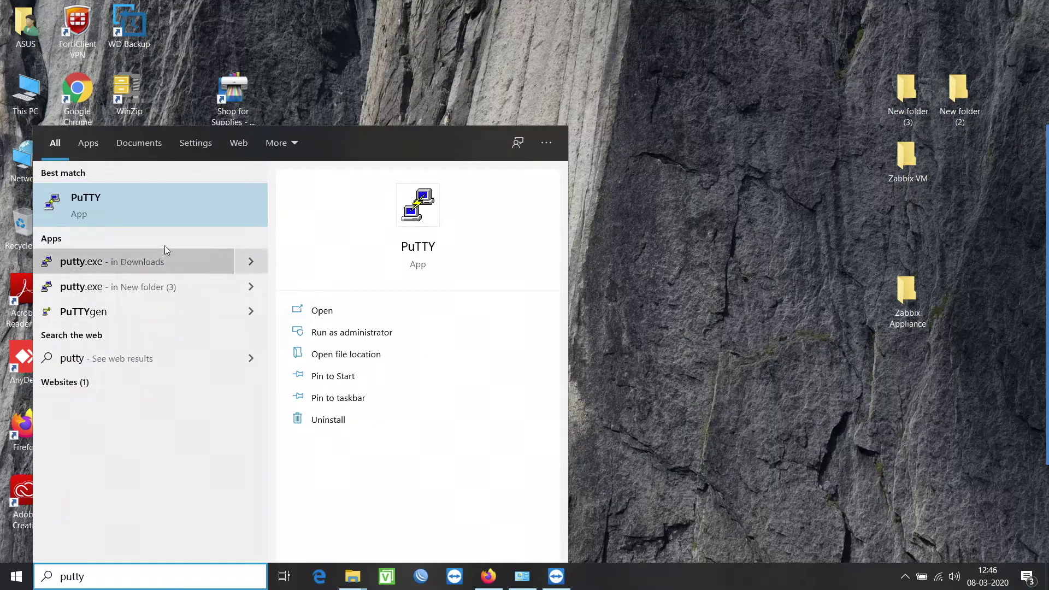
{"action": "left_click", "coordinate": [159, 208]}
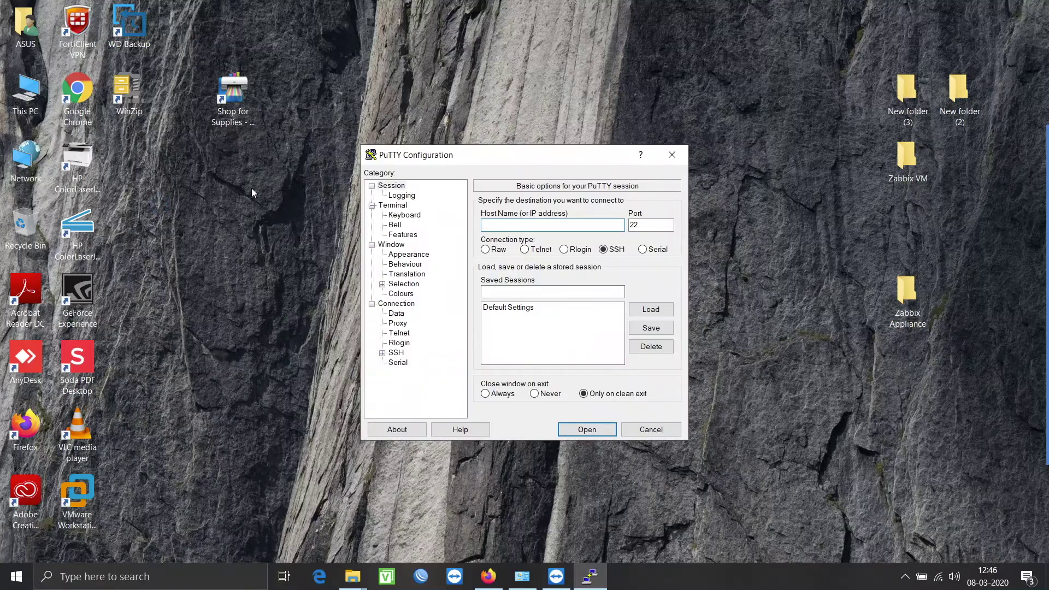
Open a serial connection to the switch on line COM5
{"action": "left_click", "coordinate": [642, 249]}
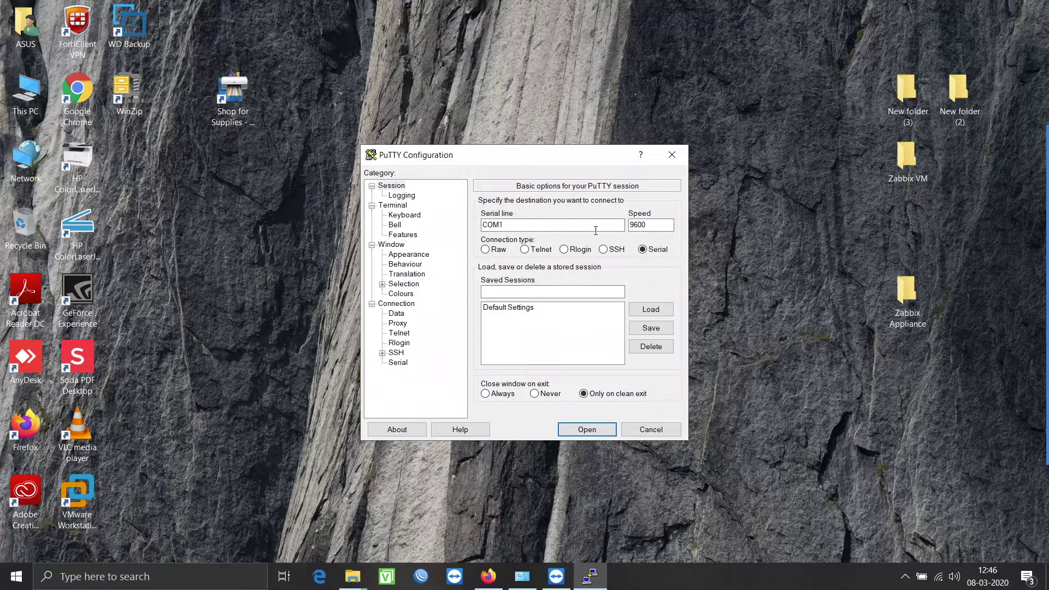
{"action": "left_click", "coordinate": [511, 224]}
{"action": "key", "text": "BackSpace"}
{"action": "type", "text": "5"}
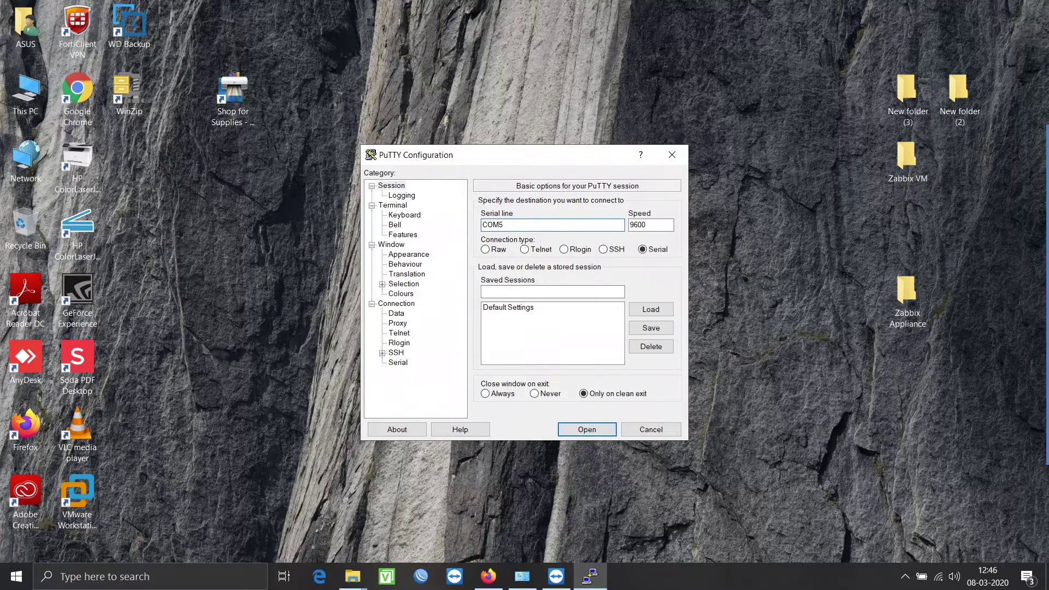
{"action": "left_click", "coordinate": [593, 430]}
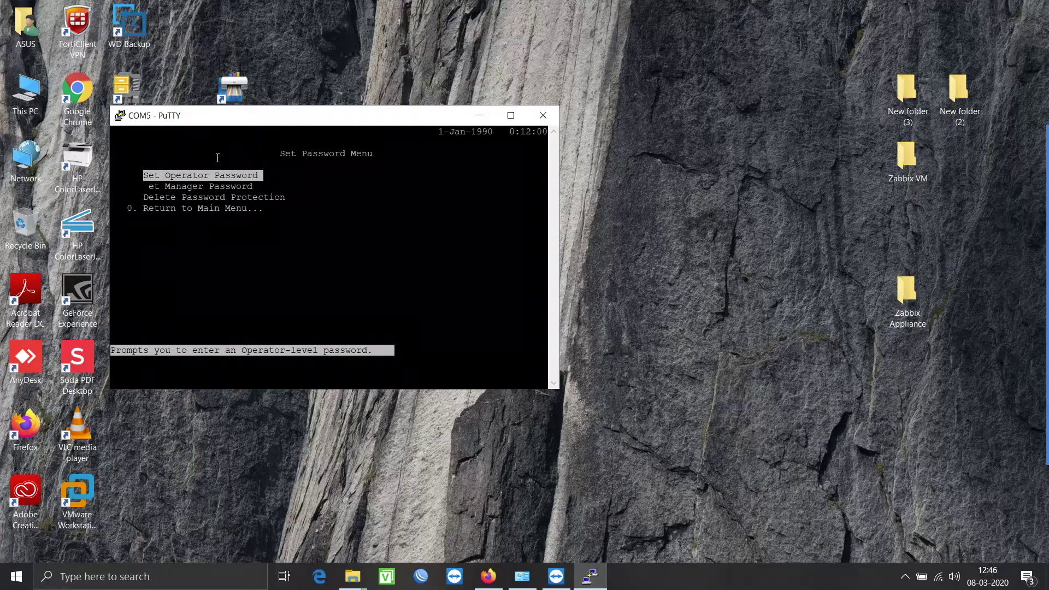
Return to the switch's Main Menu, maximize the terminal window, and open IP Configuration under Switch Configuration
{"action": "key", "text": "0"}
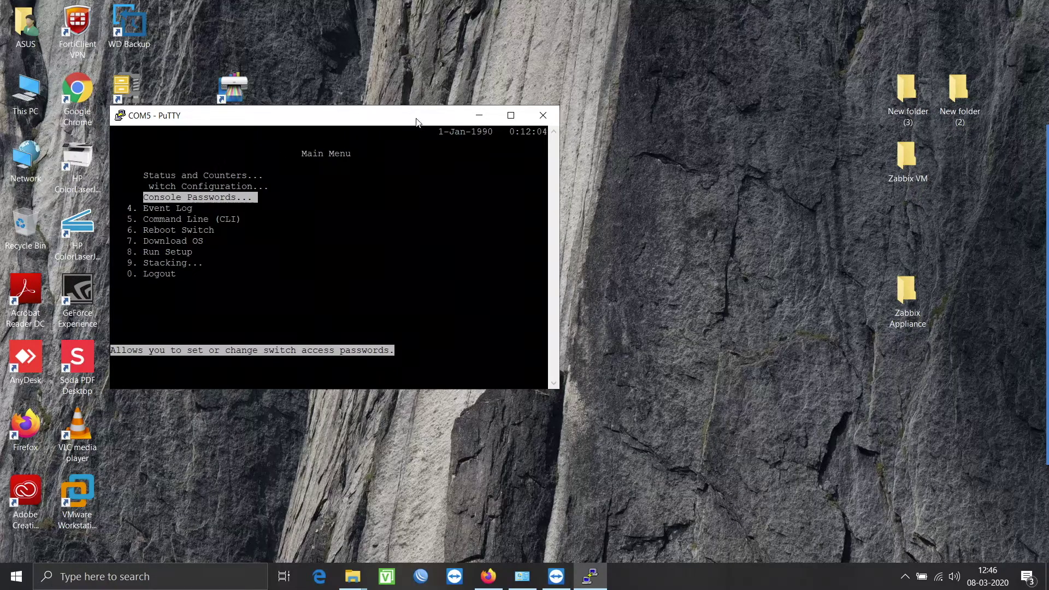
{"action": "left_click", "coordinate": [510, 115]}
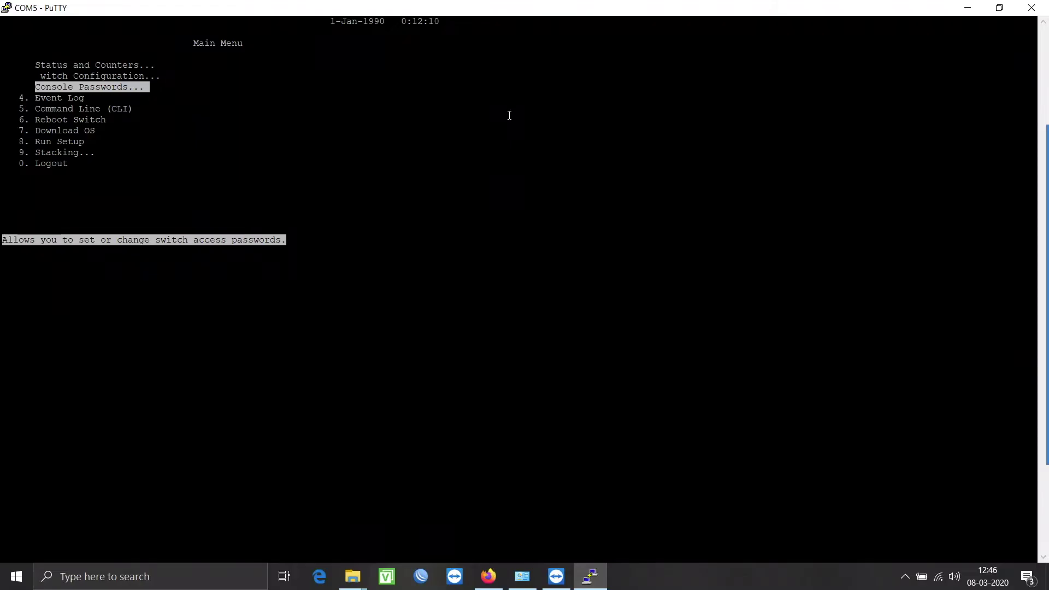
{"action": "key", "text": "Up"}
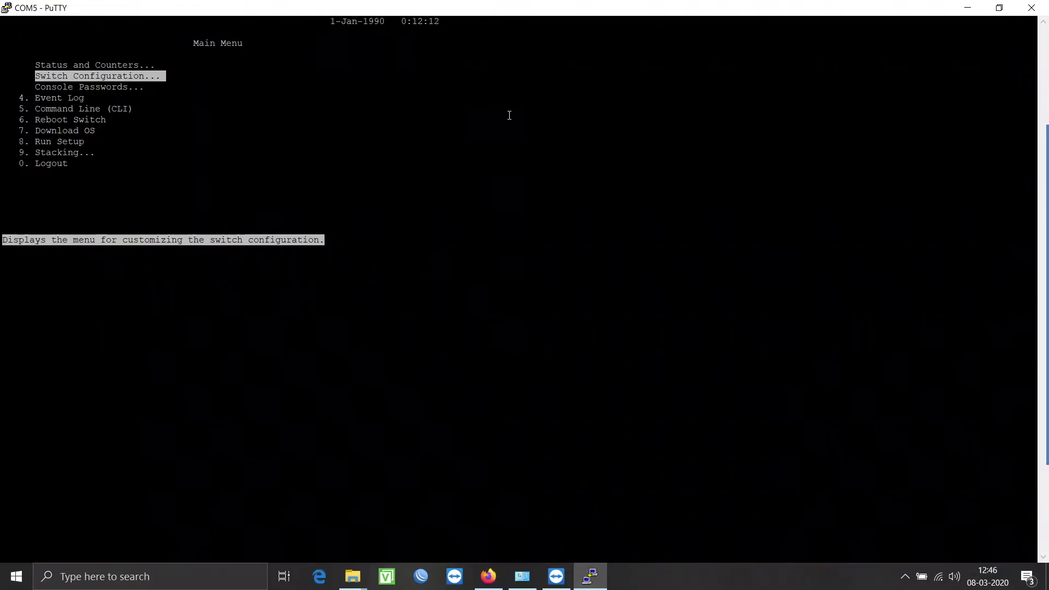
{"action": "key", "text": "Return"}
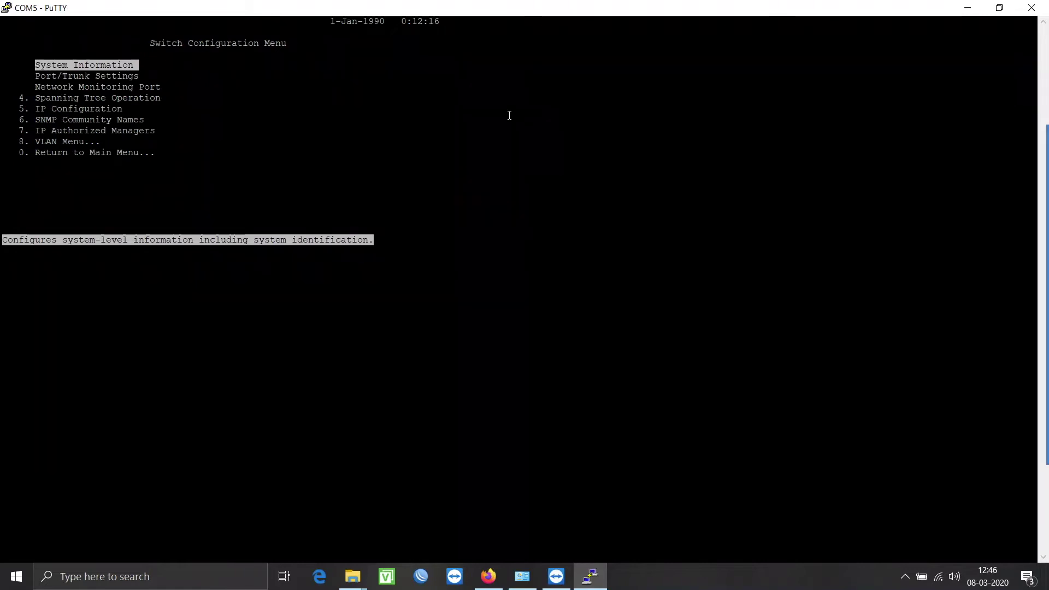
{"action": "key", "text": "Down"}
{"action": "key", "text": "Down"}
{"action": "key", "text": "Down"}
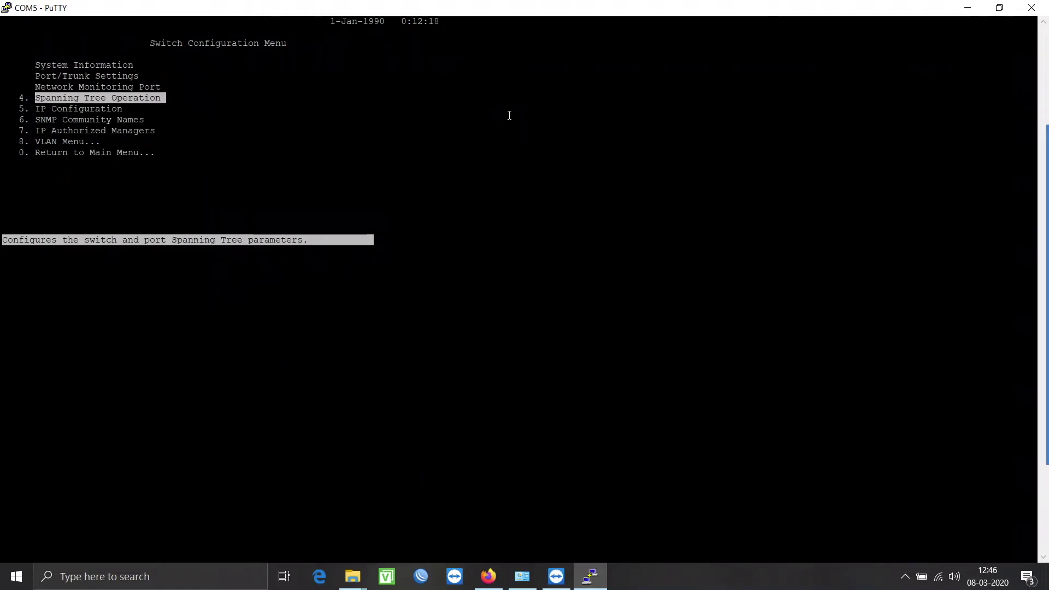
{"action": "key", "text": "Down"}
{"action": "key", "text": "Return"}
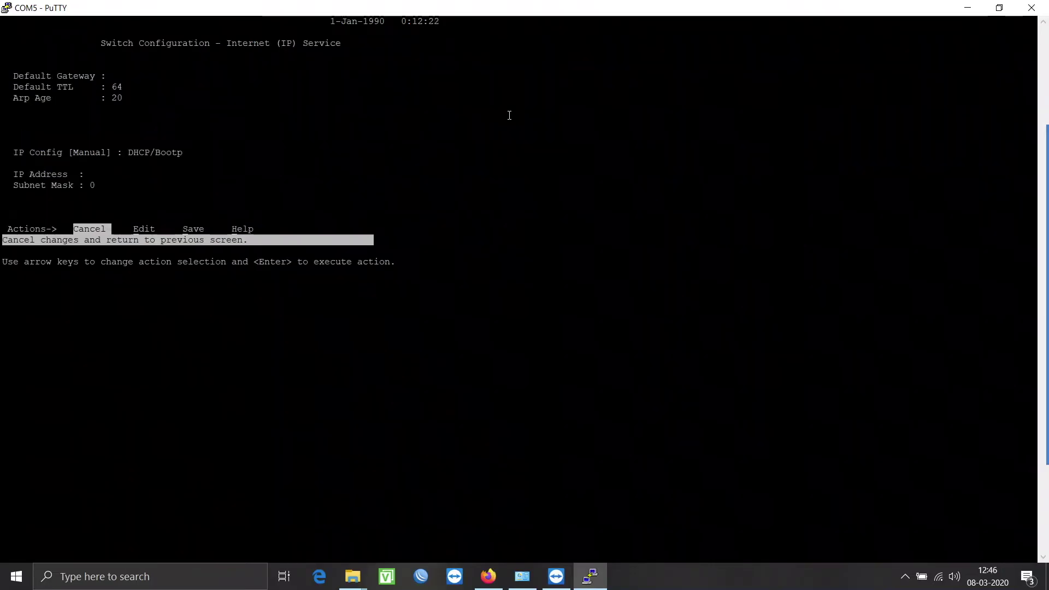
Start editing the IP service fields and set the default gateway to 192.168.20.1
{"action": "key", "text": "Right"}
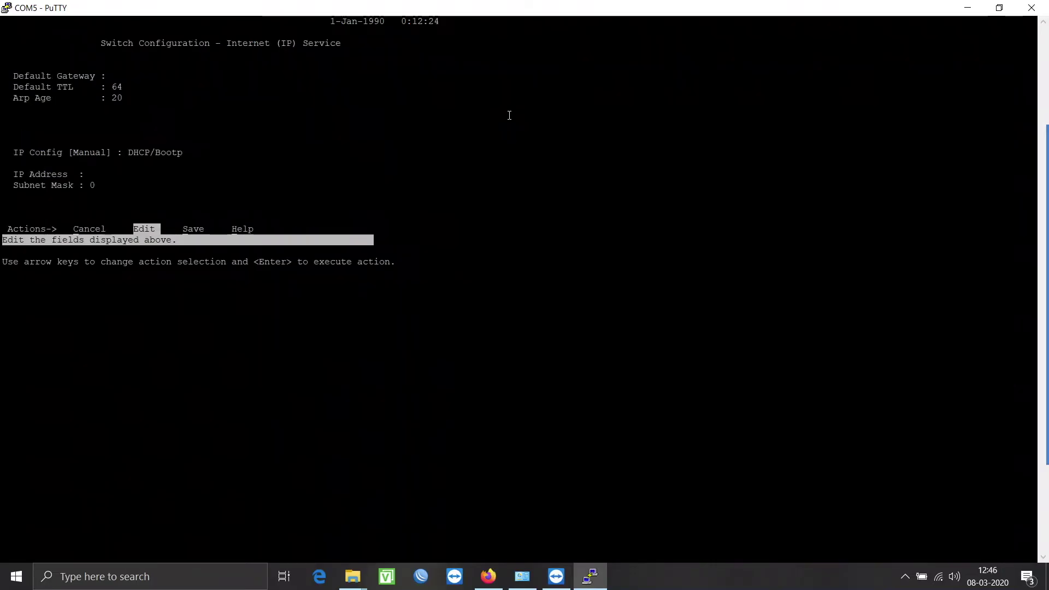
{"action": "key", "text": "Return"}
{"action": "type", "text": "5"}
{"action": "key", "text": "BackSpace"}
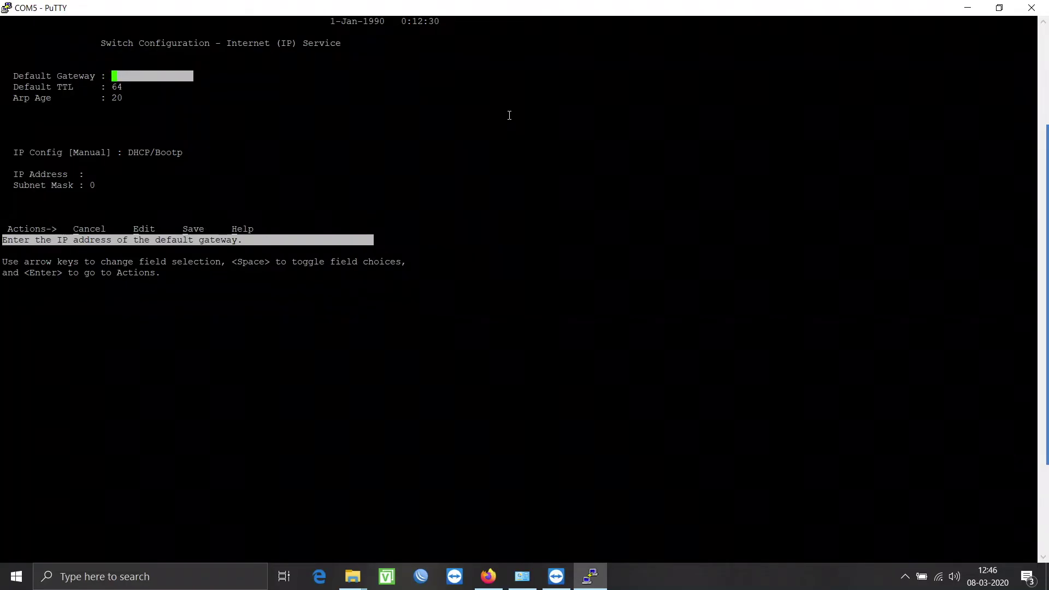
{"action": "type", "text": "192.168.20.1"}
Set the switch's IP Config method to Manual and its IP address to 192.168.20.180
{"action": "key", "text": "Down"}
{"action": "key", "text": "Down"}
{"action": "key", "text": "Down"}
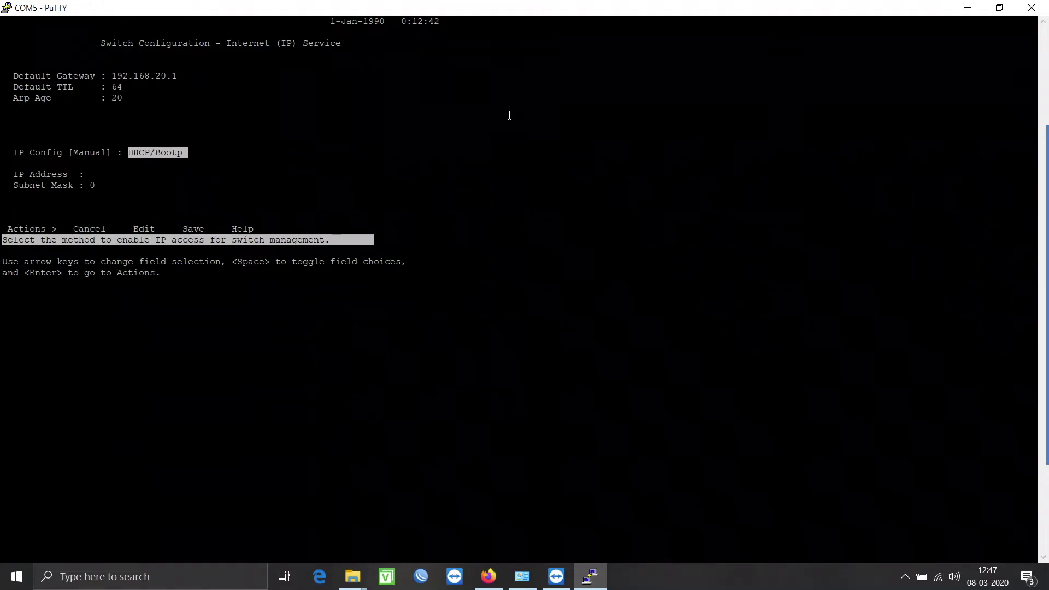
{"action": "key", "text": "space"}
{"action": "key", "text": "Down"}
{"action": "type", "text": "192.168."}
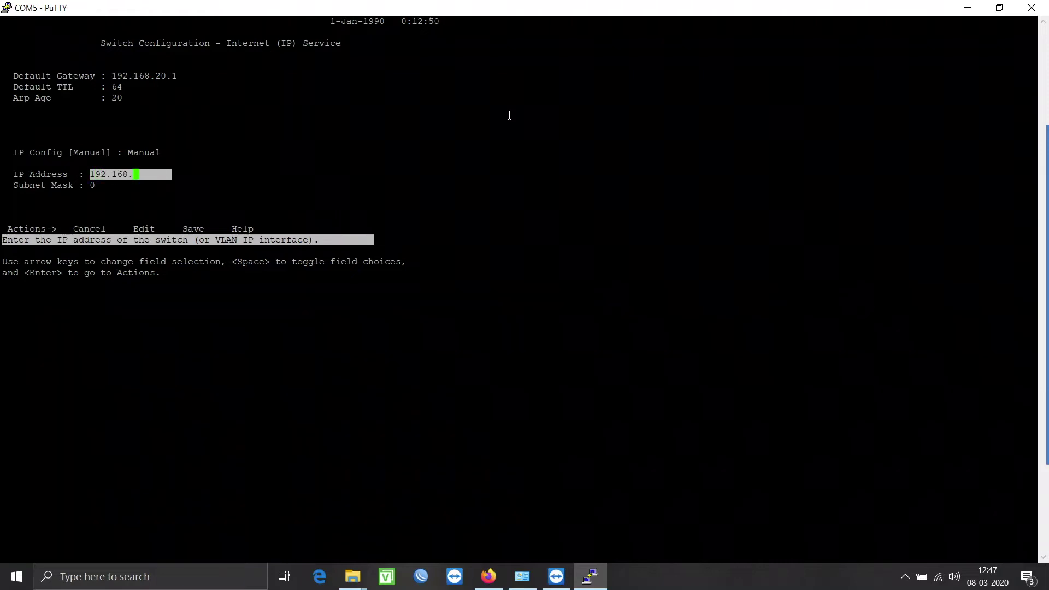
{"action": "type", "text": "20.180"}
Set the switch's subnet mask to 255.255.255.0
{"action": "key", "text": "Down"}
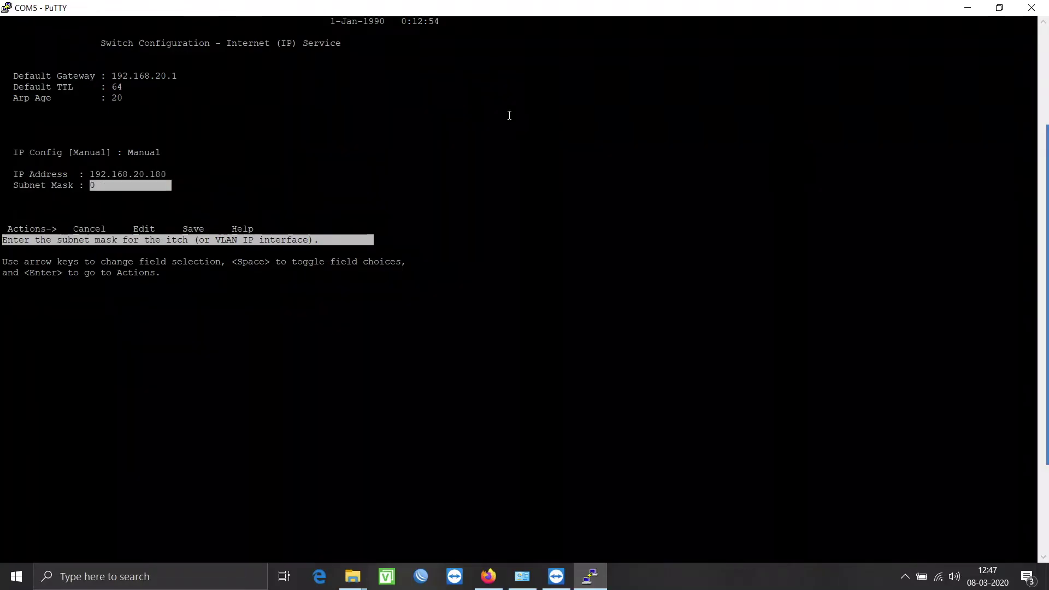
{"action": "type", "text": "2"}
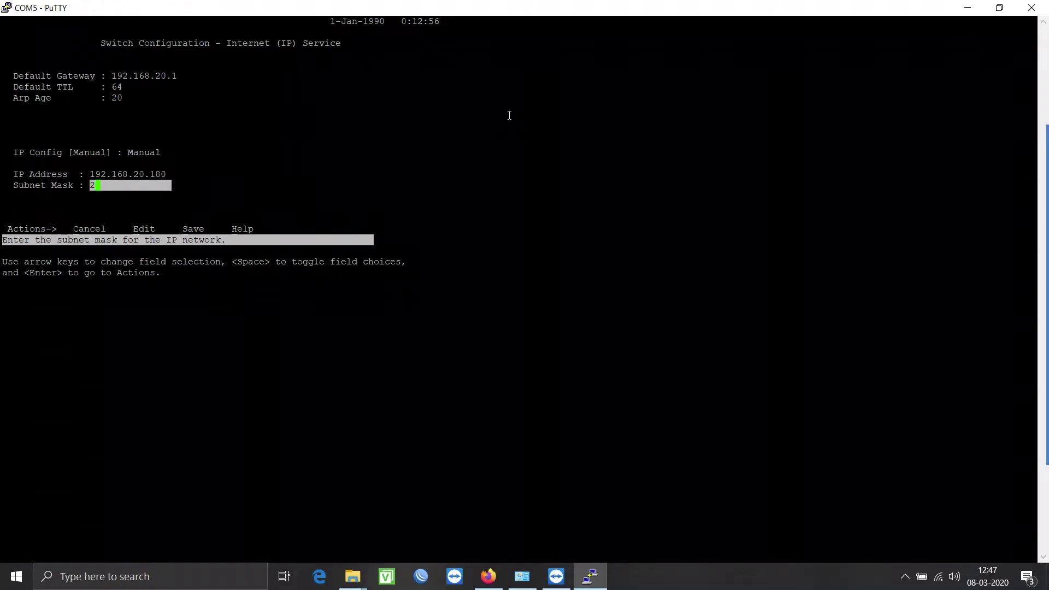
{"action": "type", "text": "55.255.255.0"}
{"action": "key", "text": "Down"}
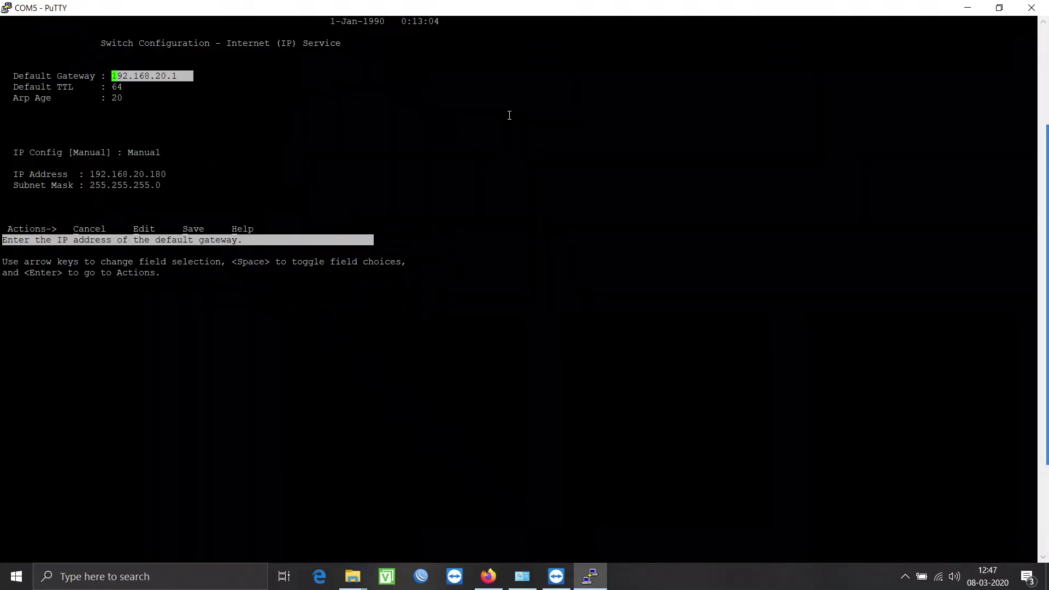
Go back to the IP Address field and re-enter 192.168.20.180
{"action": "key", "text": "Down"}
{"action": "key", "text": "Down"}
{"action": "key", "text": "Down"}
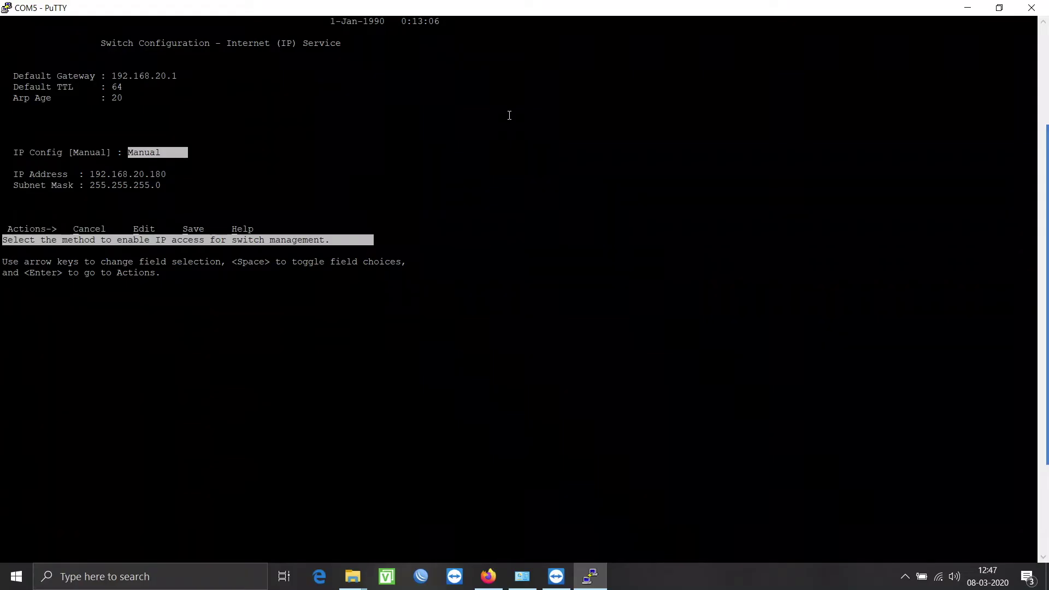
{"action": "key", "text": "Down"}
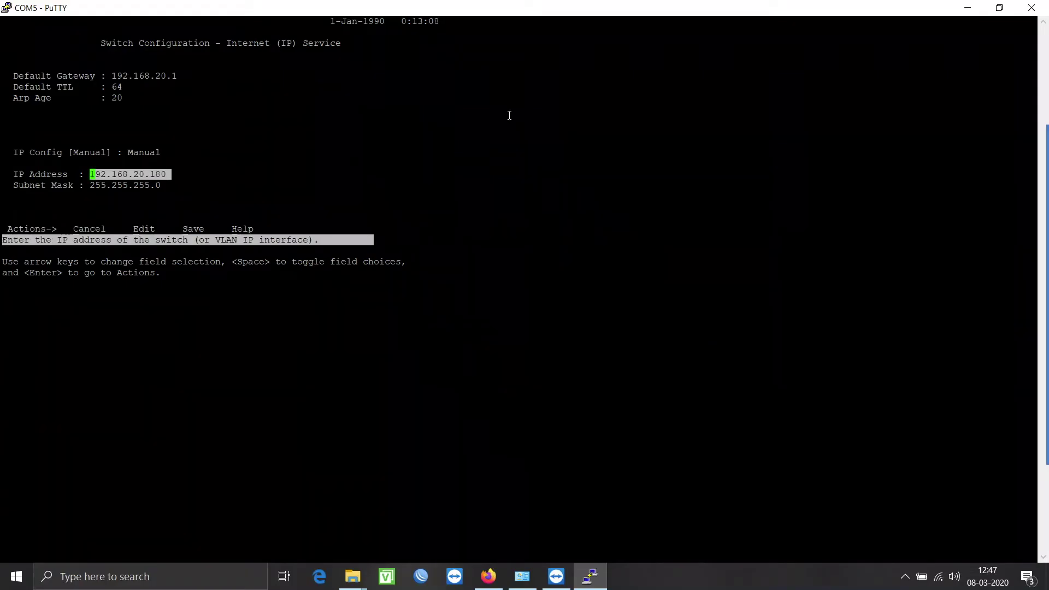
{"action": "type", "text": "e"}
{"action": "key", "text": "BackSpace"}
{"action": "type", "text": "192.168.20.180"}
Review the gateway, TTL, ARP age, IP Config, IP address and subnet mask entries field by field
{"action": "key", "text": "Down"}
{"action": "key", "text": "Down"}
{"action": "key", "text": "Down"}
{"action": "key", "text": "Down"}
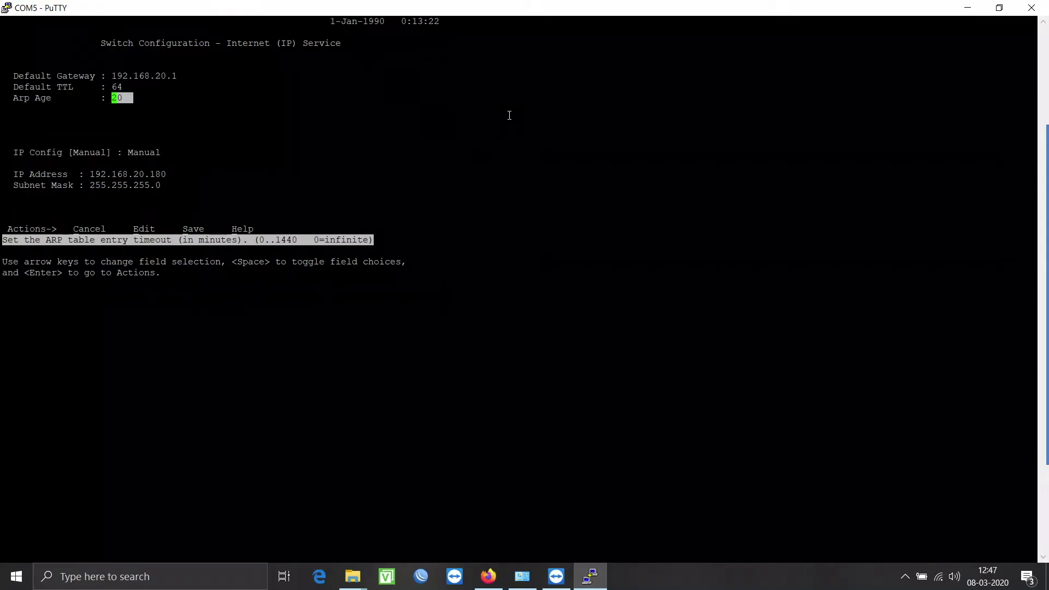
{"action": "key", "text": "Down"}
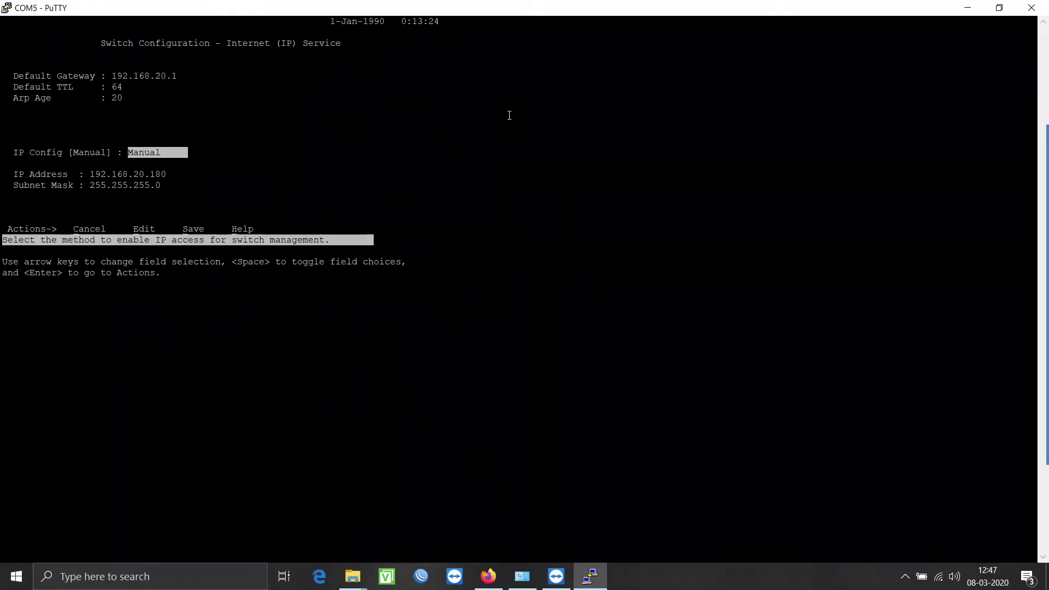
{"action": "key", "text": "Up"}
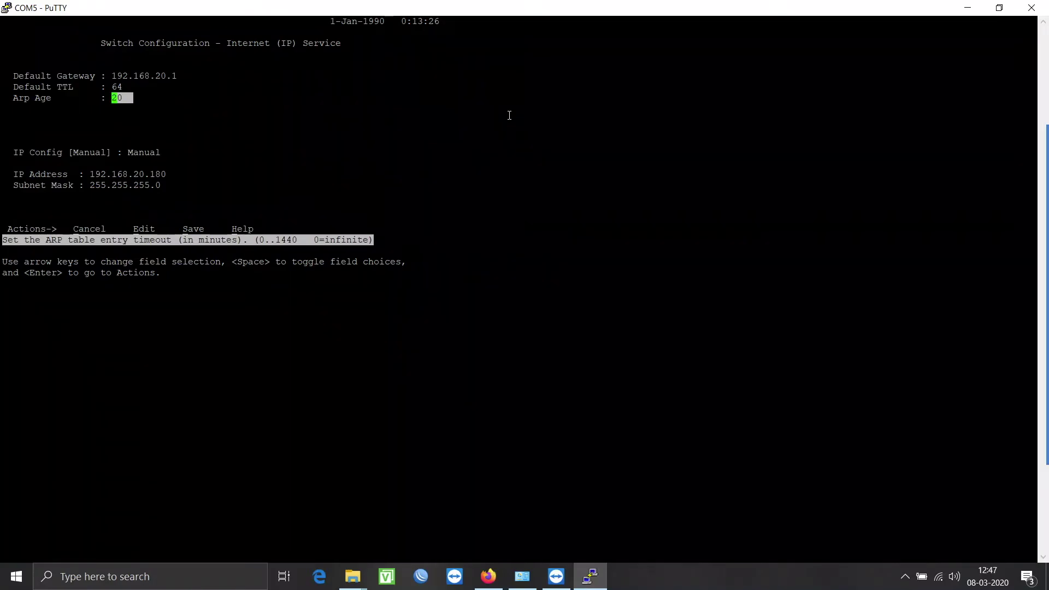
{"action": "key", "text": "Down"}
{"action": "key", "text": "Down"}
{"action": "key", "text": "Down"}
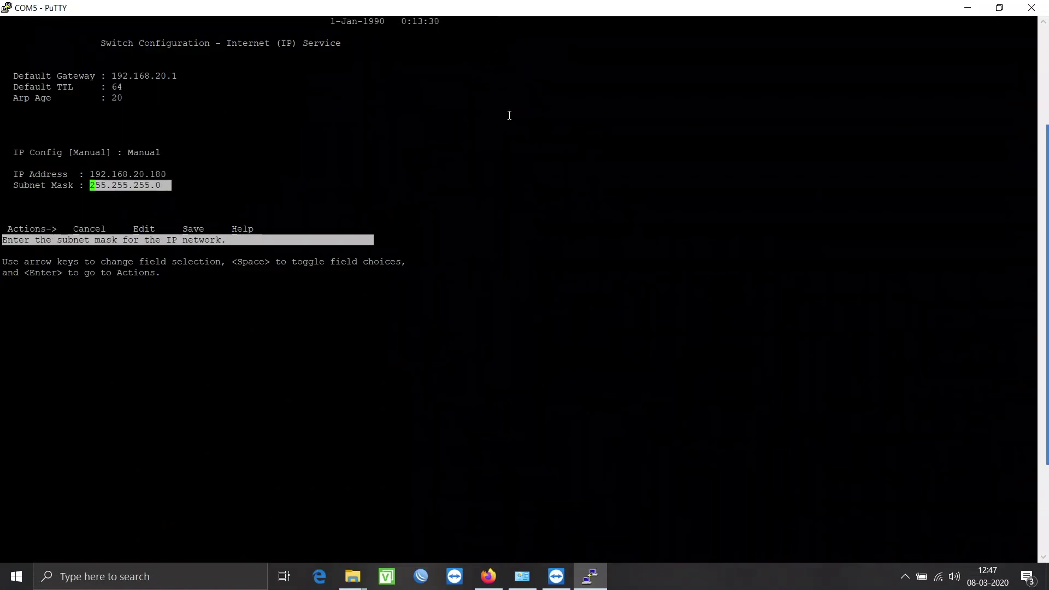
{"action": "key", "text": "Down"}
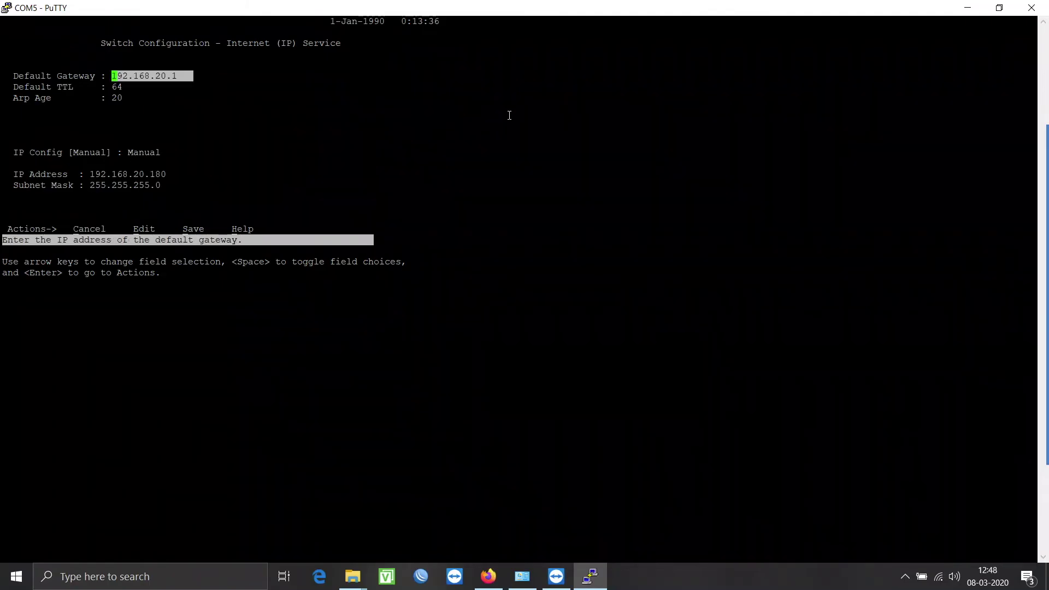
{"action": "key", "text": "Down"}
{"action": "key", "text": "Down"}
{"action": "key", "text": "Down"}
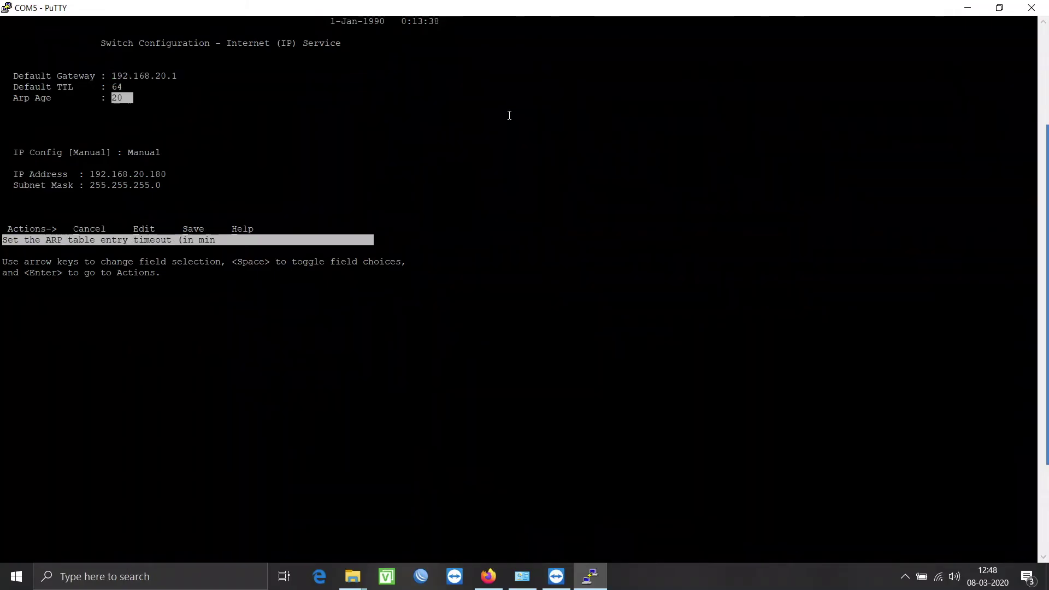
{"action": "key", "text": "Down"}
{"action": "key", "text": "Down"}
{"action": "key", "text": "Down"}
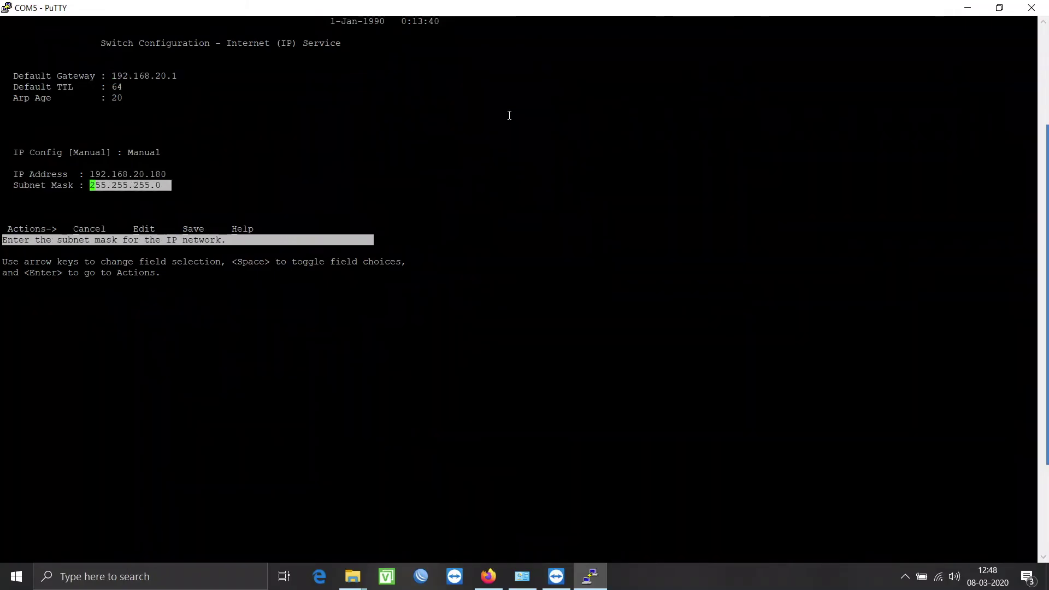
Finish editing the fields and save the switch's IP configuration
{"action": "key", "text": "Return"}
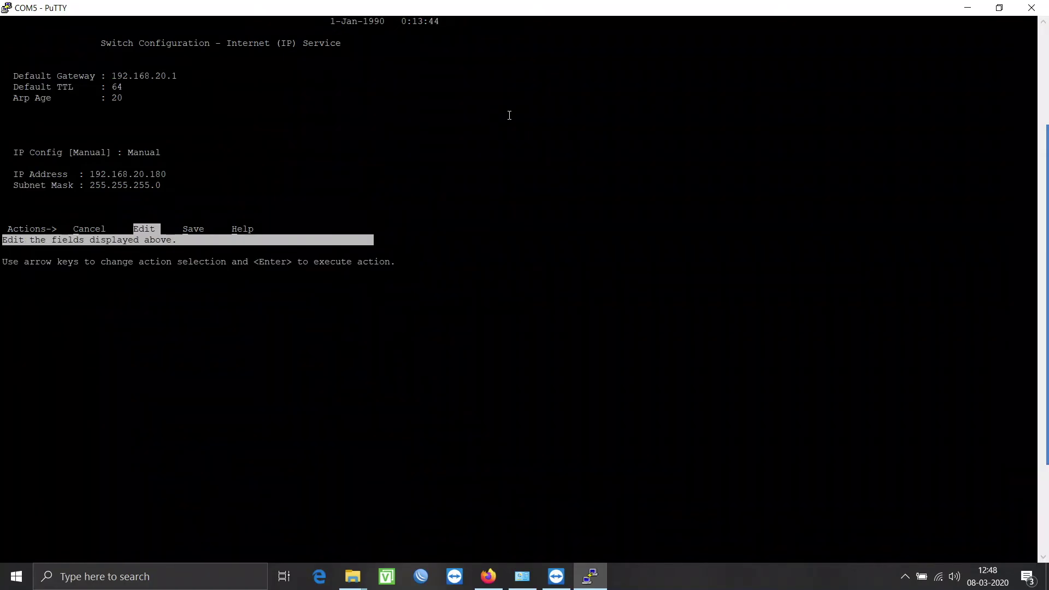
{"action": "key", "text": "Right"}
{"action": "key", "text": "Return"}
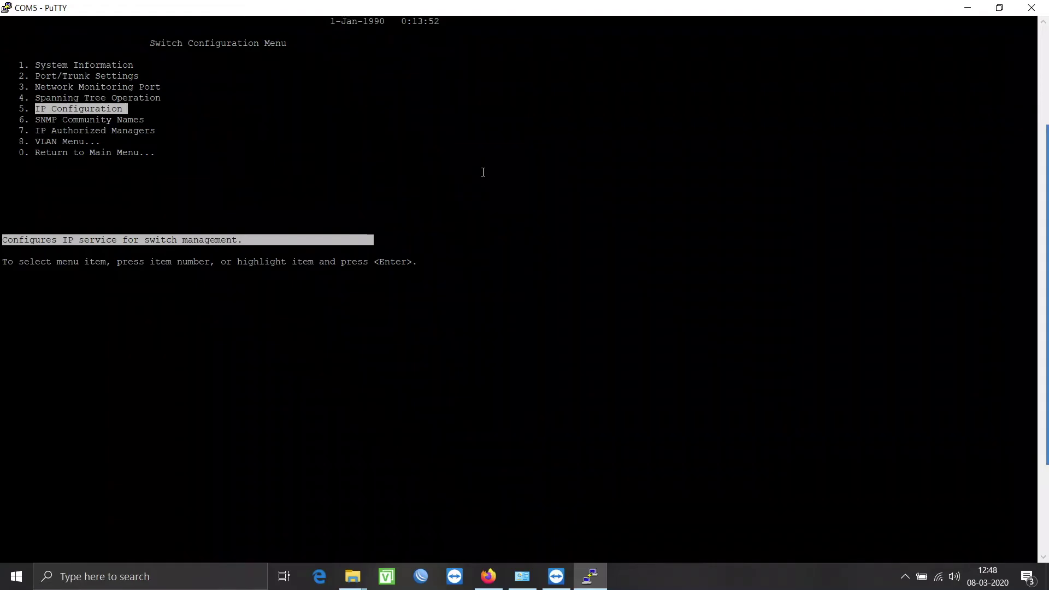
Leave the Switch Configuration Menu and return to the Main Menu
{"action": "key", "text": "Down"}
{"action": "key", "text": "Down"}
{"action": "key", "text": "Down"}
{"action": "key", "text": "Down"}
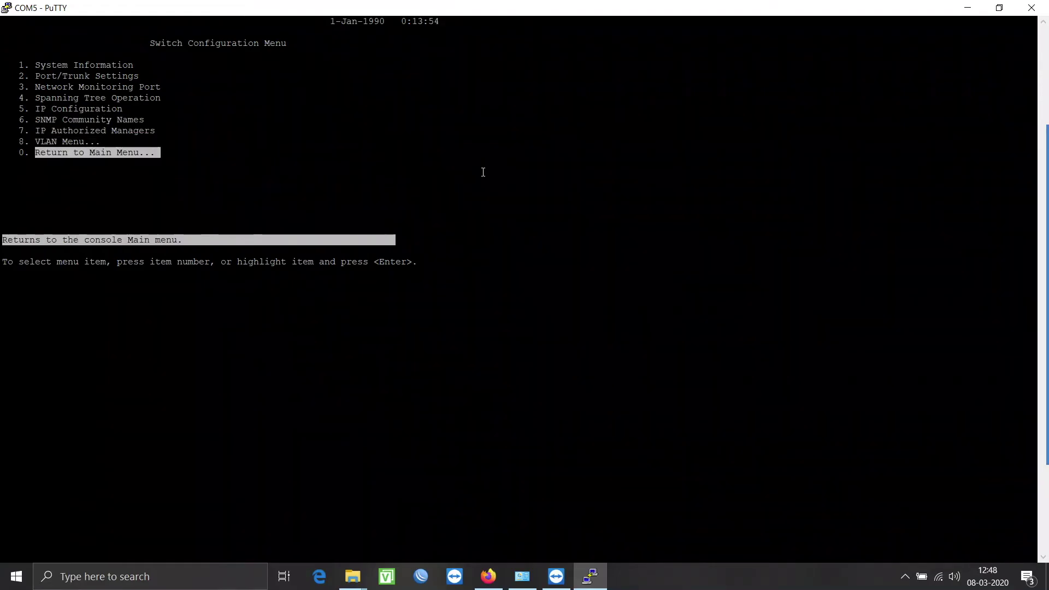
{"action": "key", "text": "Return"}
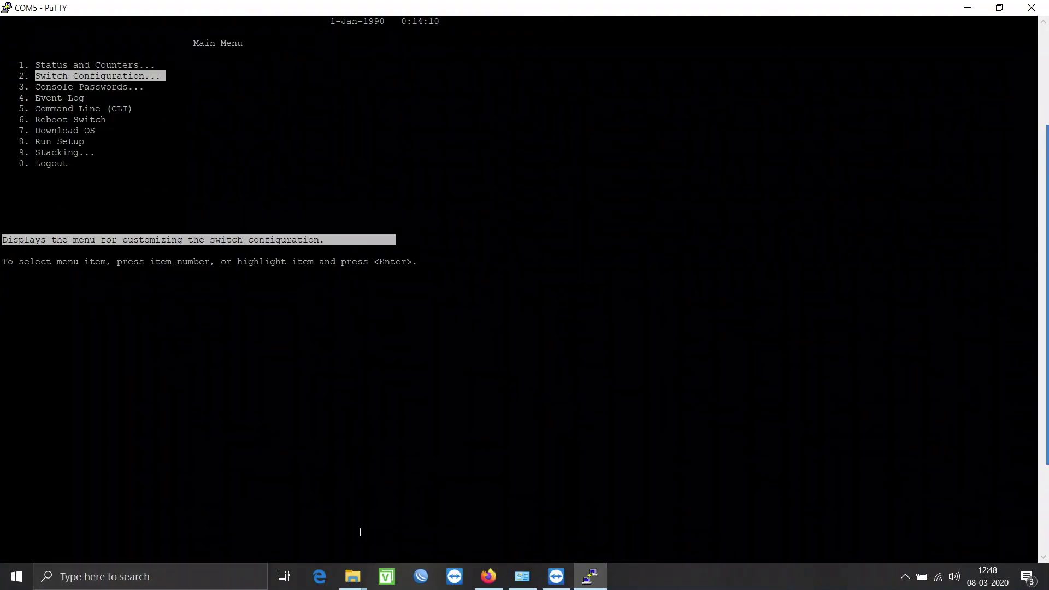
Open a Windows Command Prompt with cmd
{"action": "mouse_move", "coordinate": [510, 580]}
{"action": "key", "text": "super+r"}
{"action": "type", "text": "cmd"}
{"action": "key", "text": "Return"}
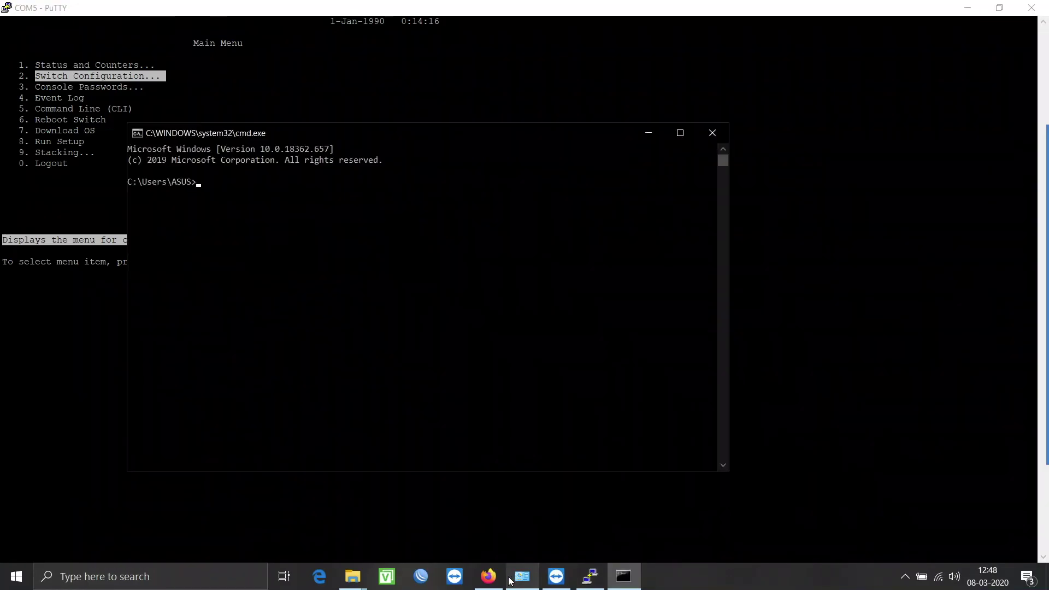
Ping the switch at 192.168.20.180 to test its connectivity, stopping the ping after a few replies
{"action": "type", "text": "ping 192.168.20.180"}
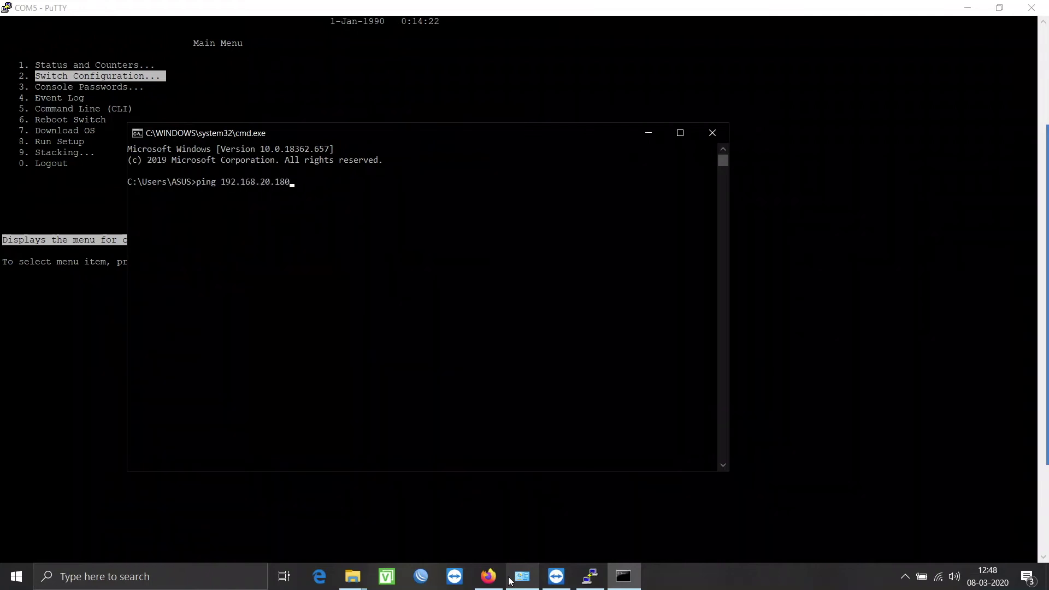
{"action": "key", "text": "Return"}
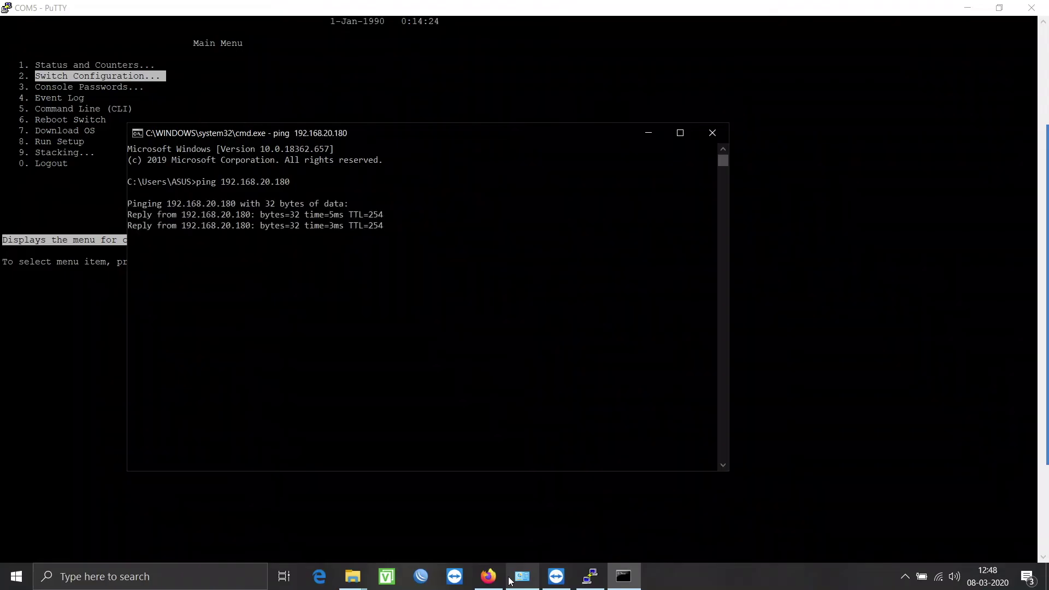
{"action": "key", "text": "ctrl+c"}
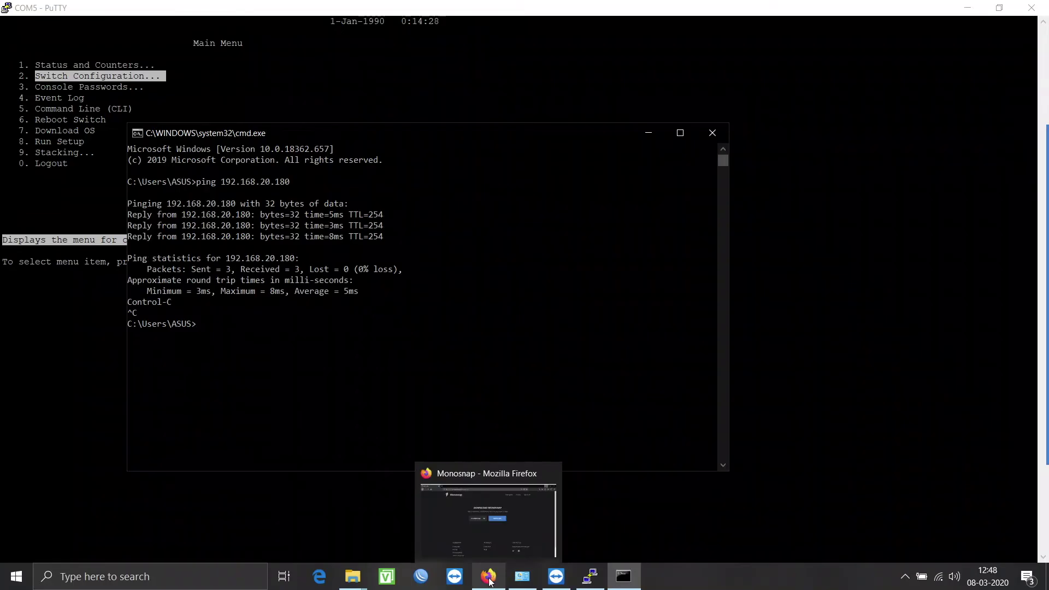
Switch to Firefox and open the switch's web interface at 192.168.20.180 in a new tab
{"action": "left_click", "coordinate": [490, 581]}
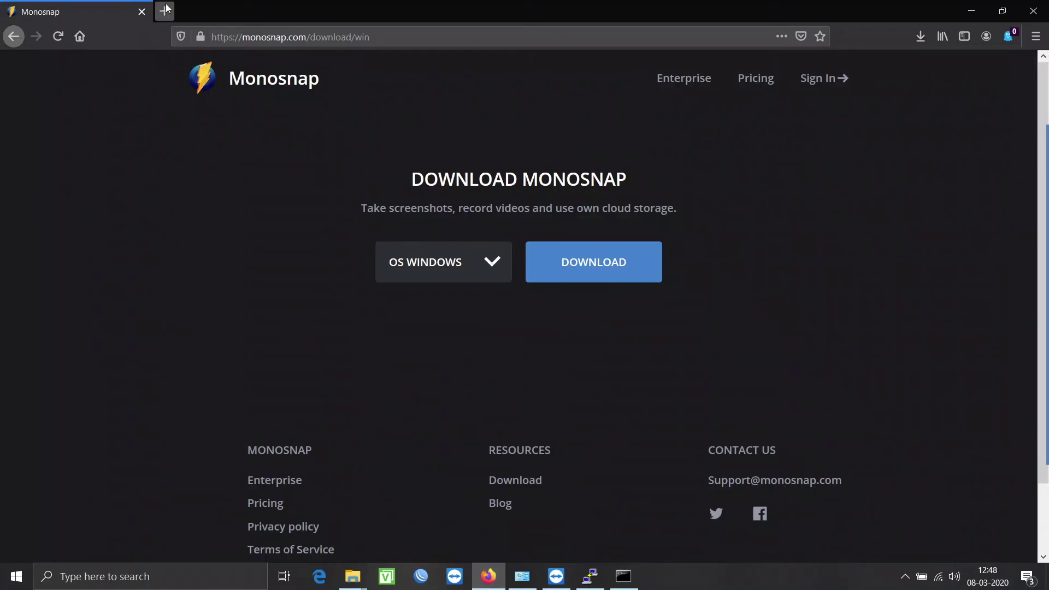
{"action": "left_click", "coordinate": [163, 15]}
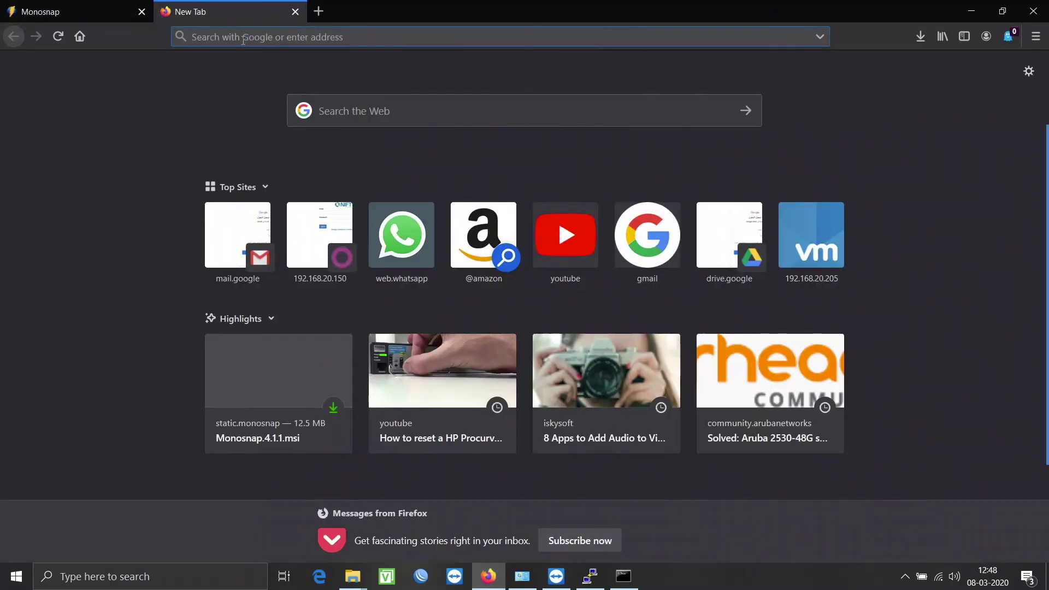
{"action": "type", "text": "192.168."}
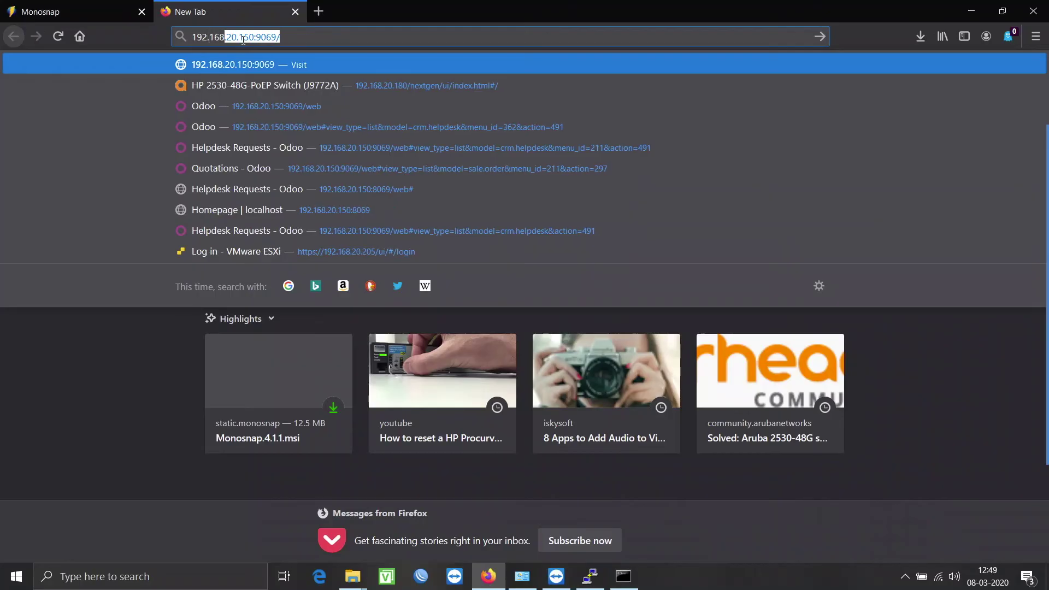
{"action": "type", "text": "20.180"}
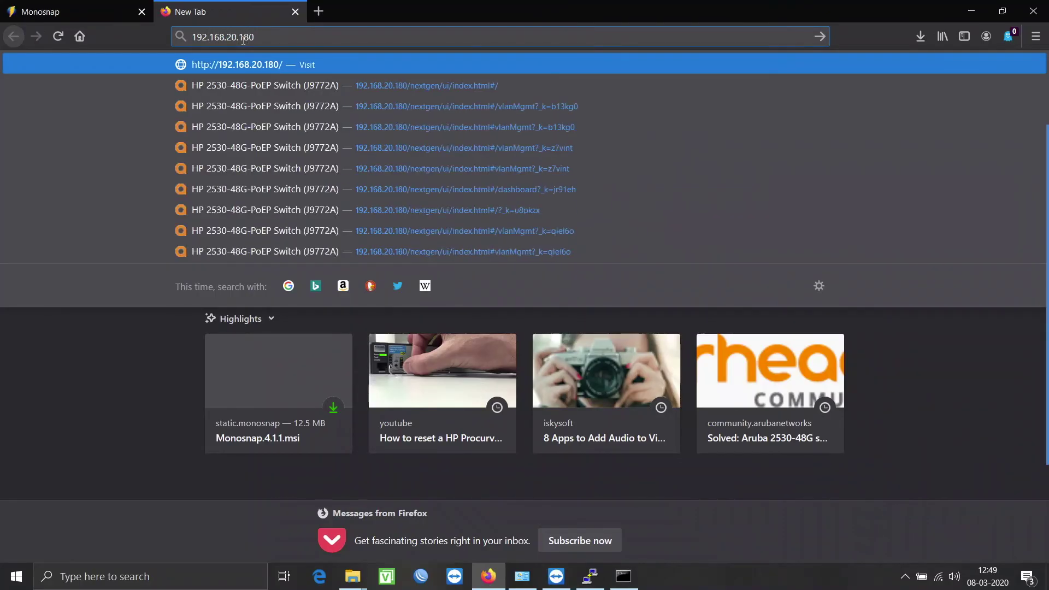
{"action": "key", "text": "Return"}
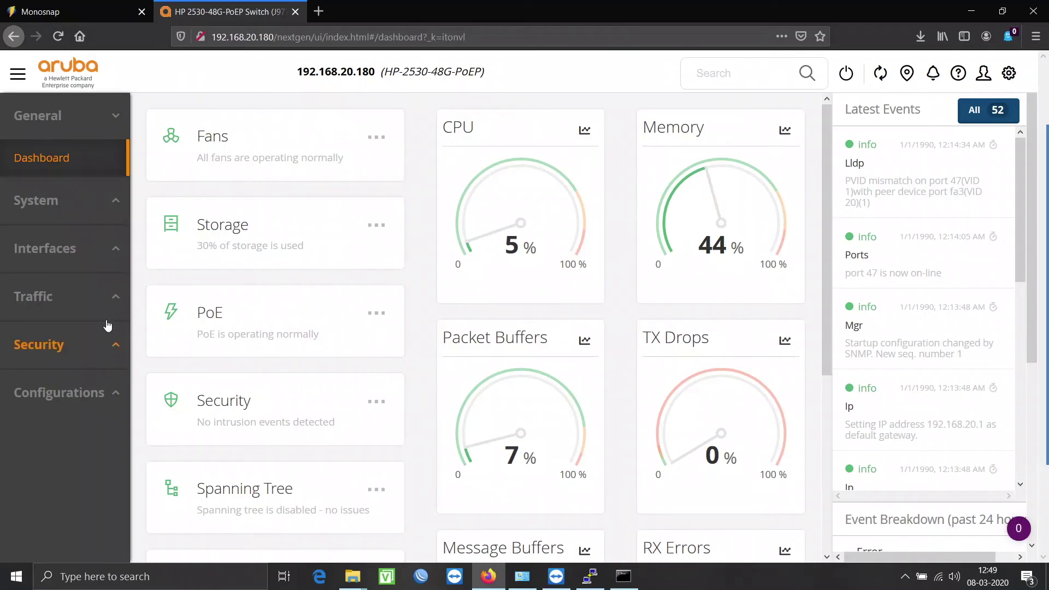
Expand the System, Interfaces, Traffic, Security and Configurations sections to examine their entries, and look over the rest of the dashboard
{"action": "left_click", "coordinate": [67, 207]}
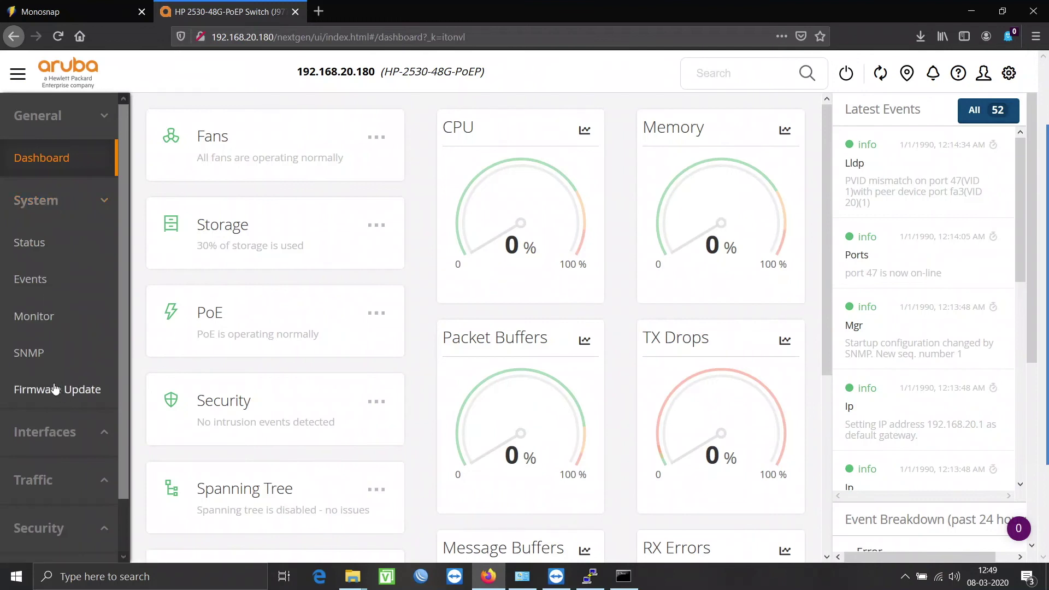
{"action": "scroll", "coordinate": [51, 218], "scroll_direction": "down", "scroll_amount": 2}
{"action": "left_click", "coordinate": [77, 379]}
{"action": "scroll", "coordinate": [71, 402], "scroll_direction": "down", "scroll_amount": 5}
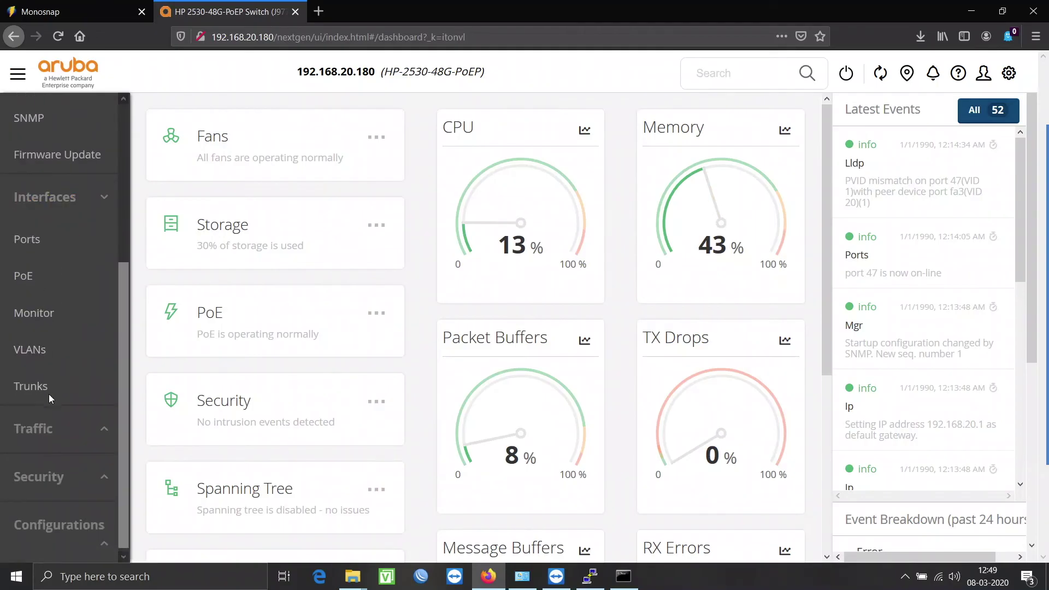
{"action": "left_click", "coordinate": [52, 422]}
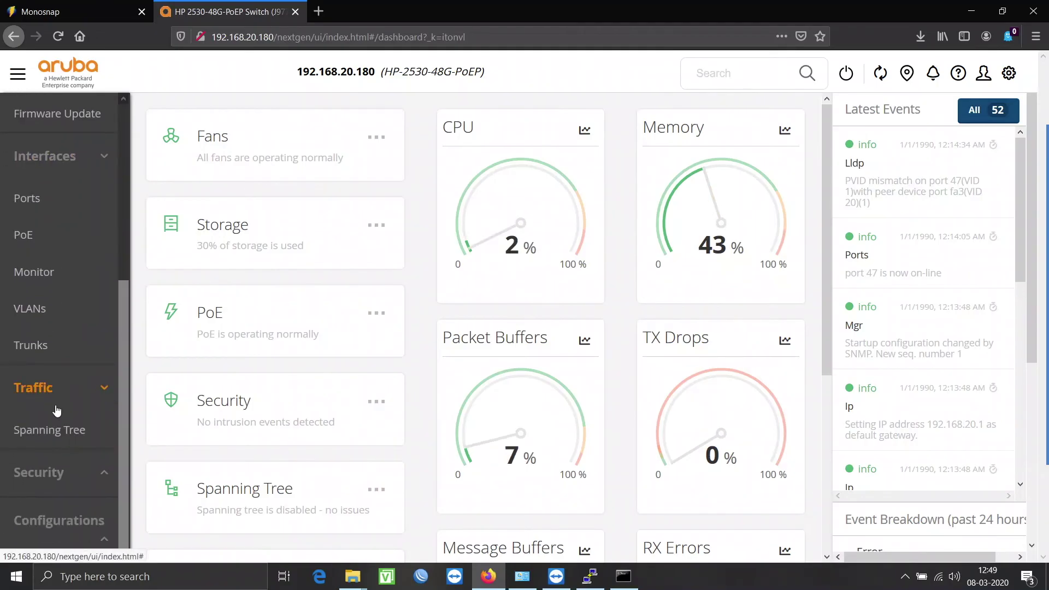
{"action": "left_click", "coordinate": [61, 474]}
{"action": "scroll", "coordinate": [69, 478], "scroll_direction": "down", "scroll_amount": 1}
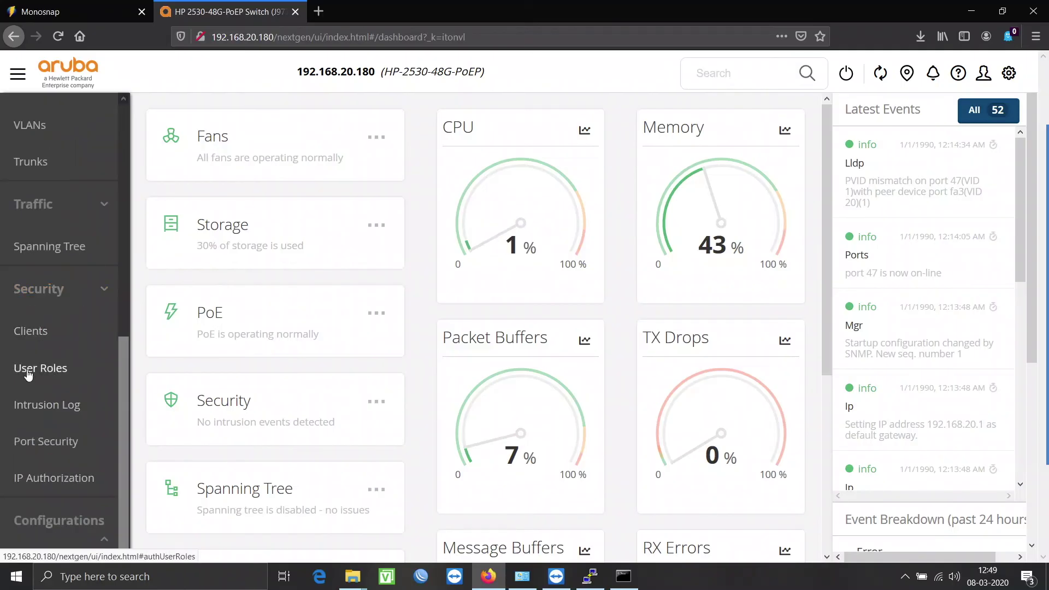
{"action": "left_click", "coordinate": [59, 523]}
{"action": "scroll", "coordinate": [91, 474], "scroll_direction": "up", "scroll_amount": 10}
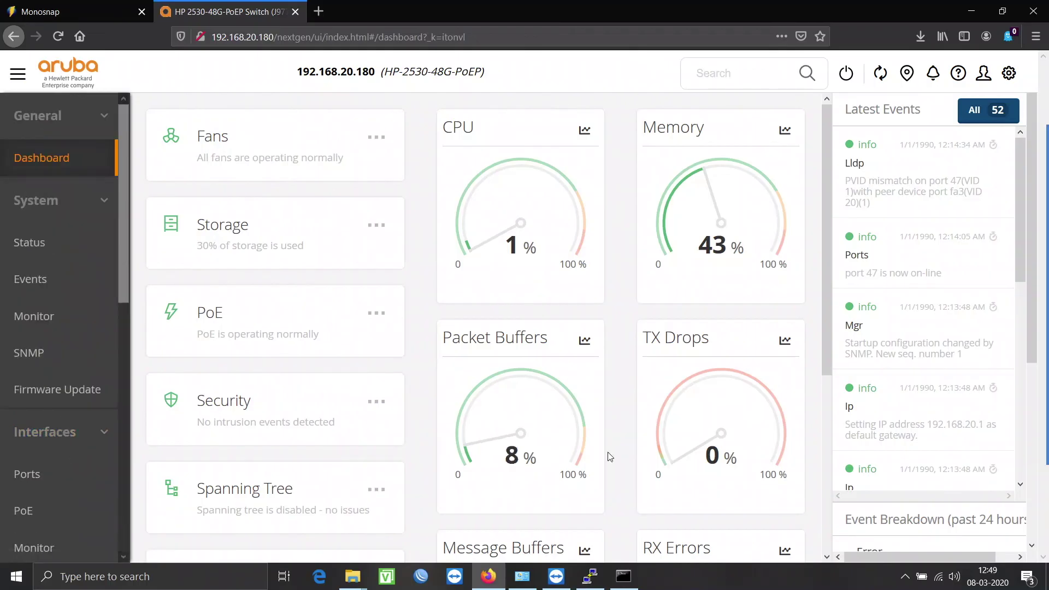
{"action": "mouse_move", "coordinate": [1042, 230]}
{"action": "scroll", "coordinate": [734, 422], "scroll_direction": "down", "scroll_amount": 5}
{"action": "mouse_move", "coordinate": [1048, 275]}
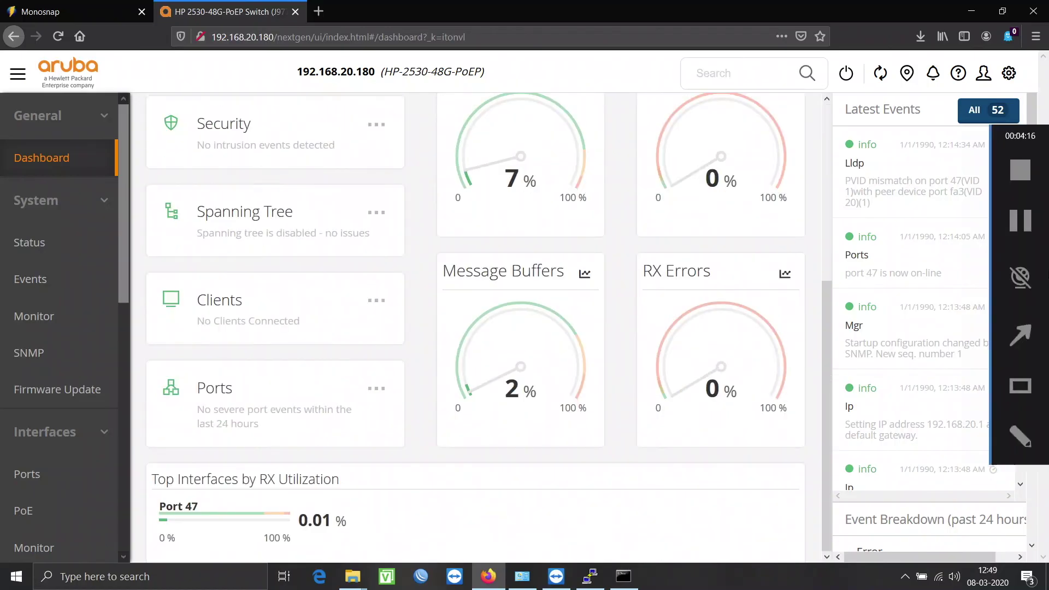